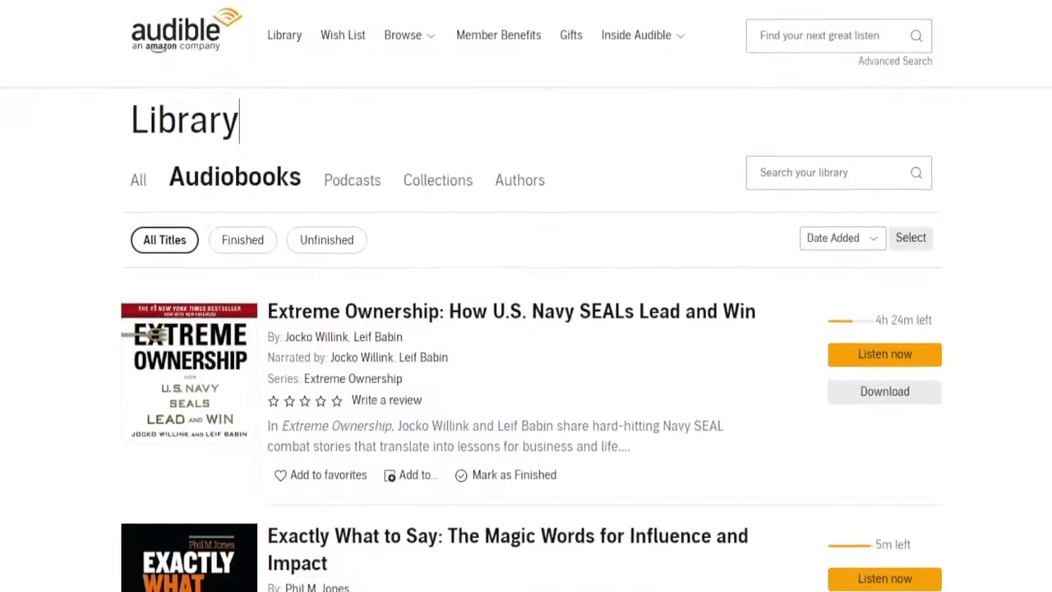
Scroll down the Audible library page toward the Creator Program area.
{"action": "scroll", "coordinate": [526, 328], "scroll_direction": "down", "scroll_amount": 1}
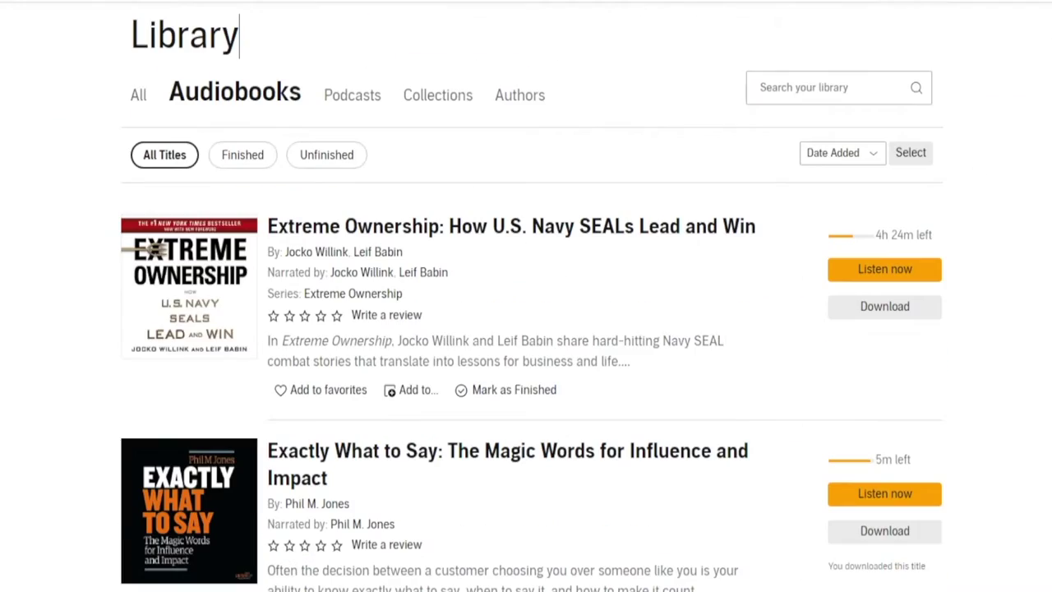
{"action": "scroll", "coordinate": [526, 329], "scroll_direction": "down", "scroll_amount": 1}
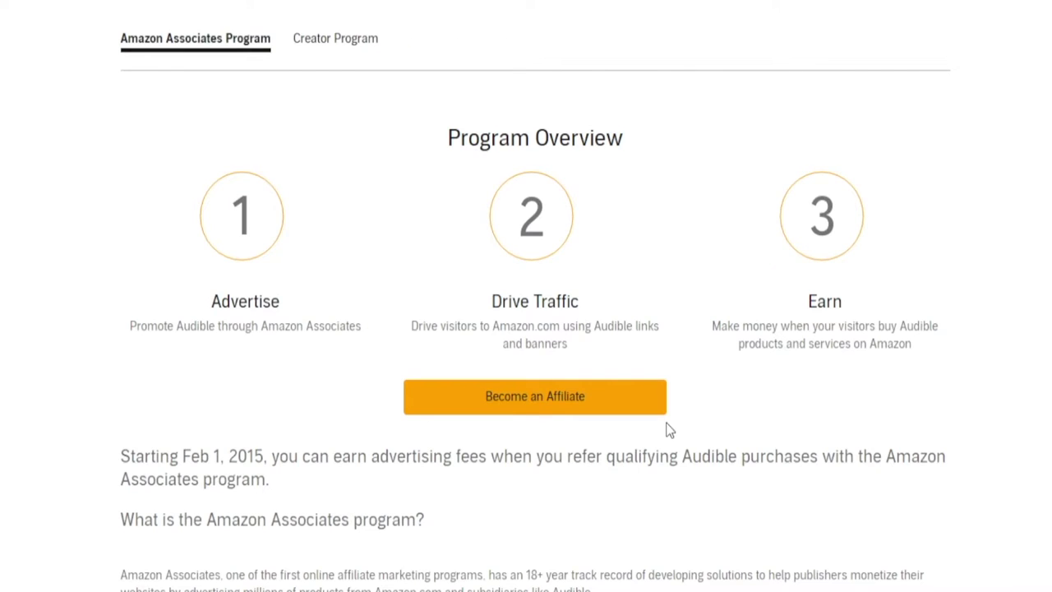
Scroll to the top and show the Creator Program offer of $15 per trial membership.
{"action": "scroll", "coordinate": [669, 430], "scroll_direction": "up", "scroll_amount": 2}
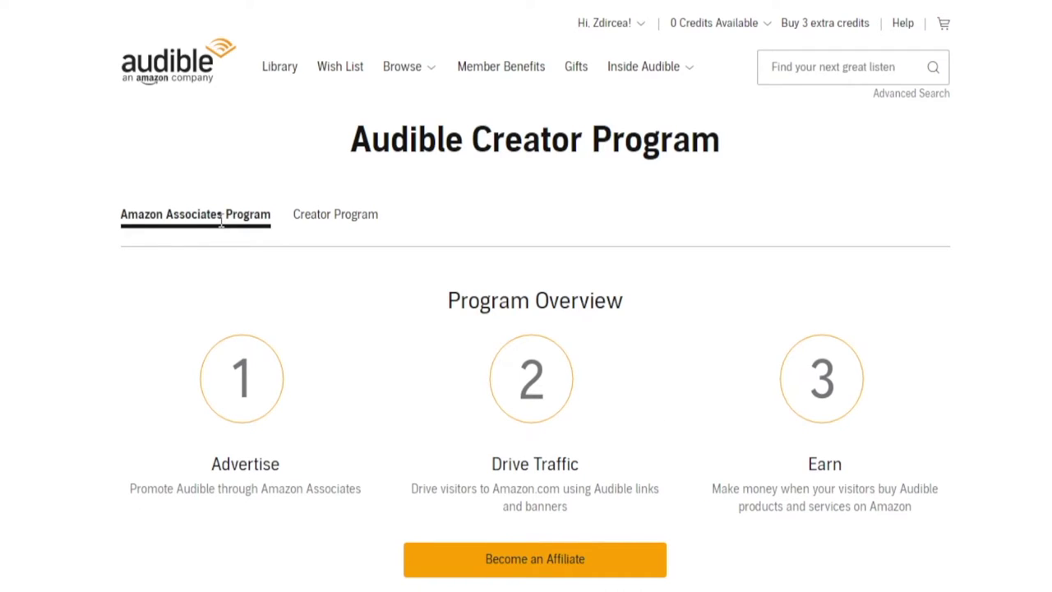
{"action": "left_click", "coordinate": [337, 215]}
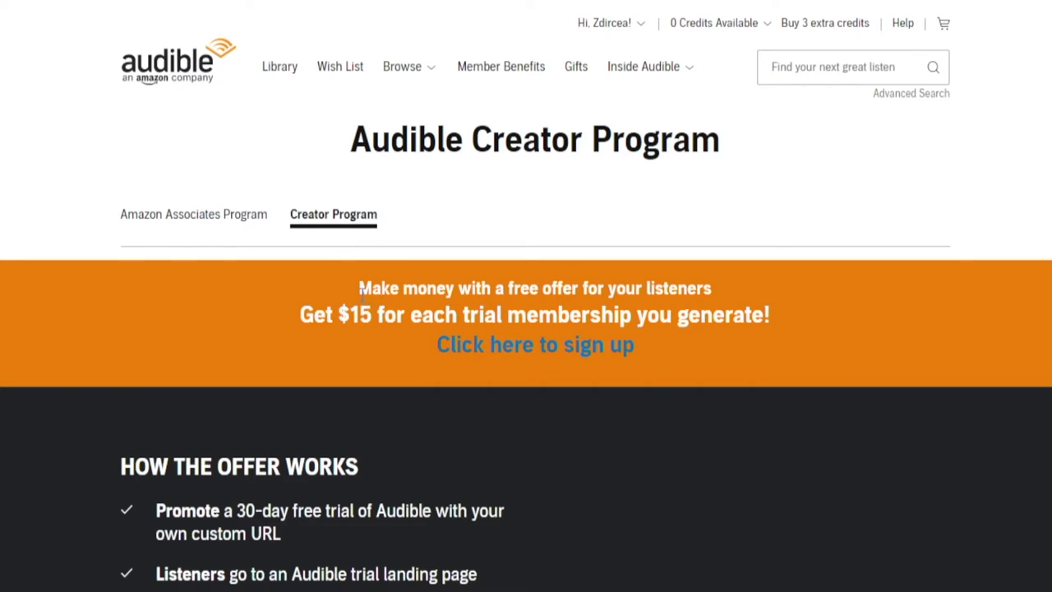
{"action": "left_click_drag", "start_coordinate": [359, 288], "coordinate": [579, 289]}
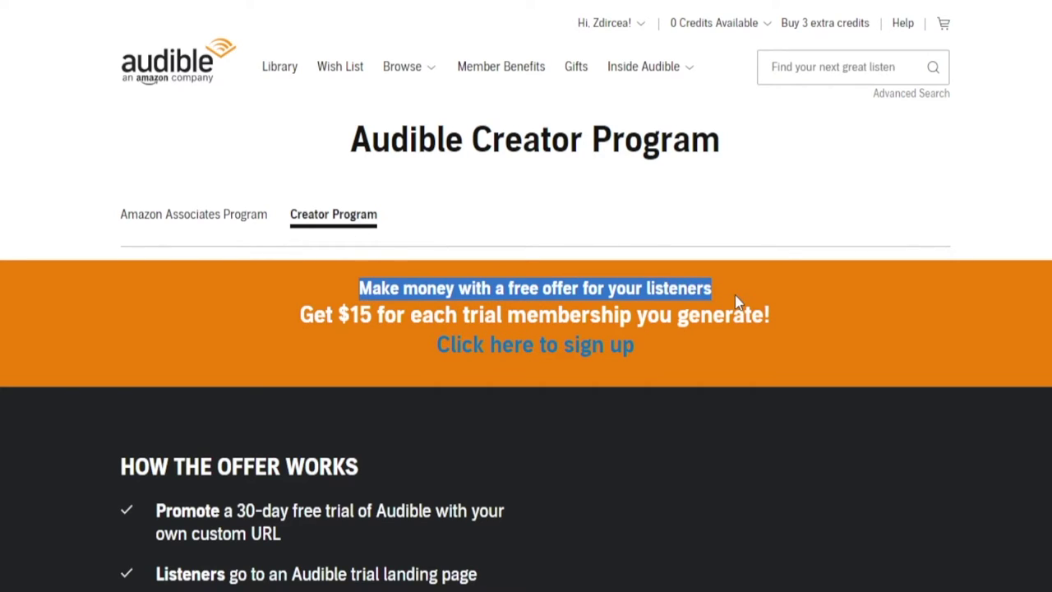
{"action": "left_click_drag", "start_coordinate": [297, 324], "coordinate": [771, 319]}
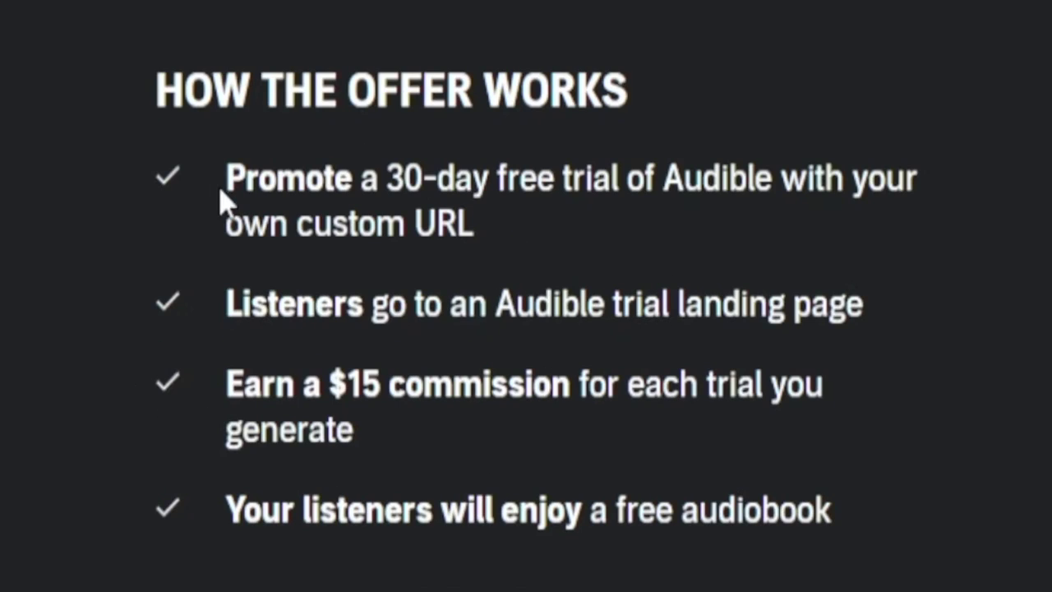
{"action": "left_click_drag", "start_coordinate": [223, 177], "coordinate": [912, 178]}
{"action": "left_click_drag", "start_coordinate": [486, 232], "coordinate": [236, 229]}
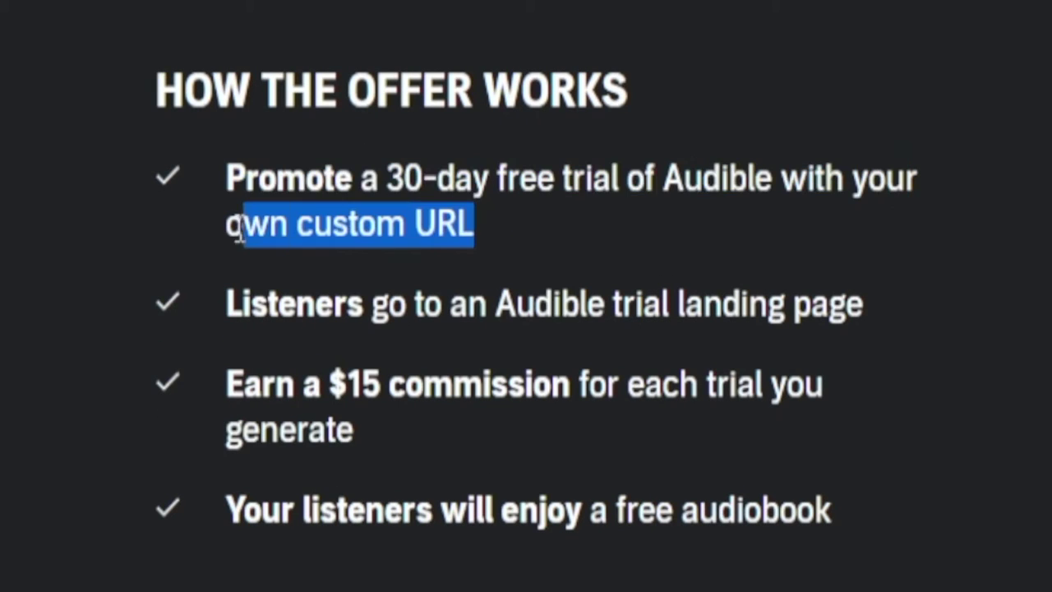
{"action": "left_click_drag", "start_coordinate": [235, 302], "coordinate": [855, 304]}
{"action": "left_click_drag", "start_coordinate": [354, 431], "coordinate": [242, 400]}
{"action": "left_click", "coordinate": [699, 441]}
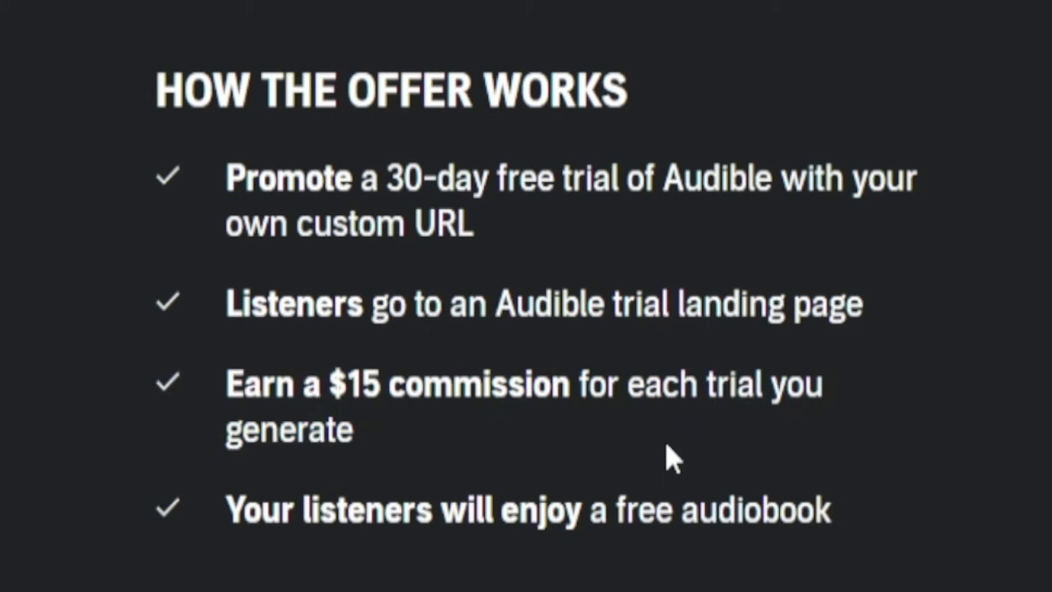
{"action": "left_click_drag", "start_coordinate": [234, 510], "coordinate": [860, 503]}
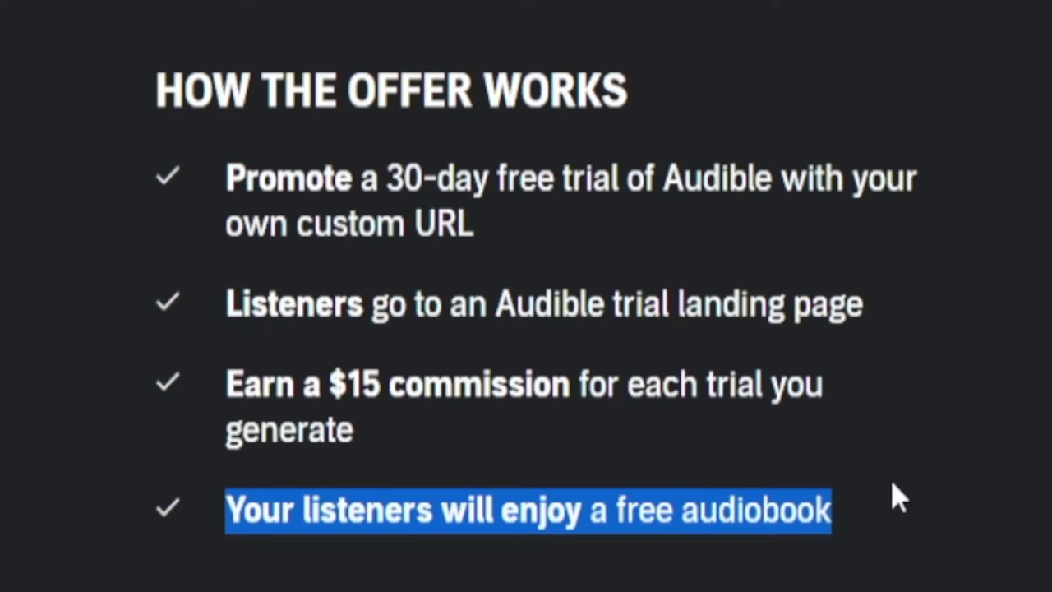
{"action": "left_click", "coordinate": [1004, 222]}
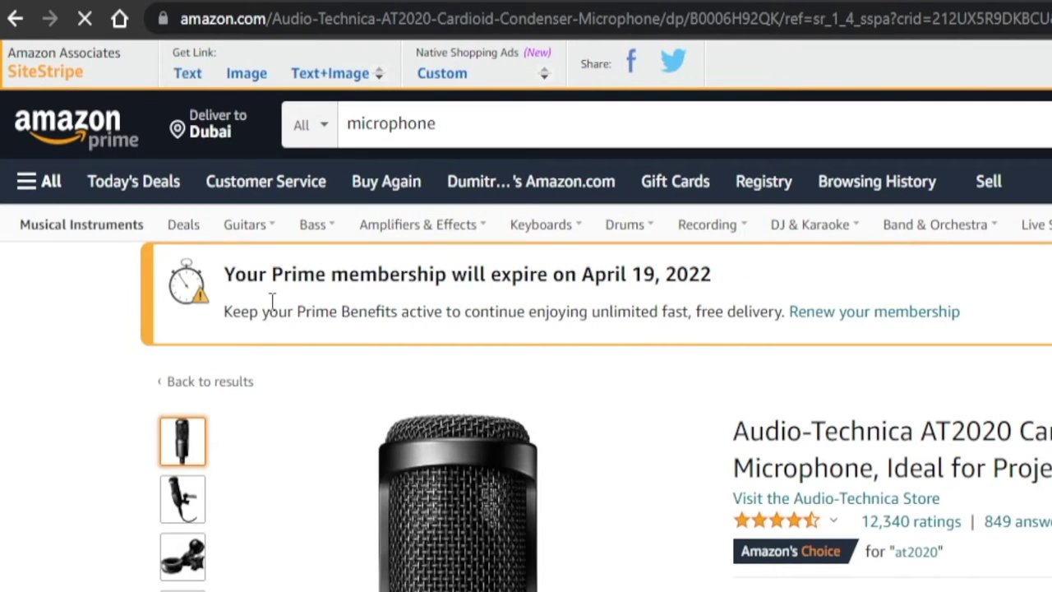
Generate a short SiteStripe text link for the Audio-Technica AT2020 microphone page.
{"action": "left_click", "coordinate": [189, 74]}
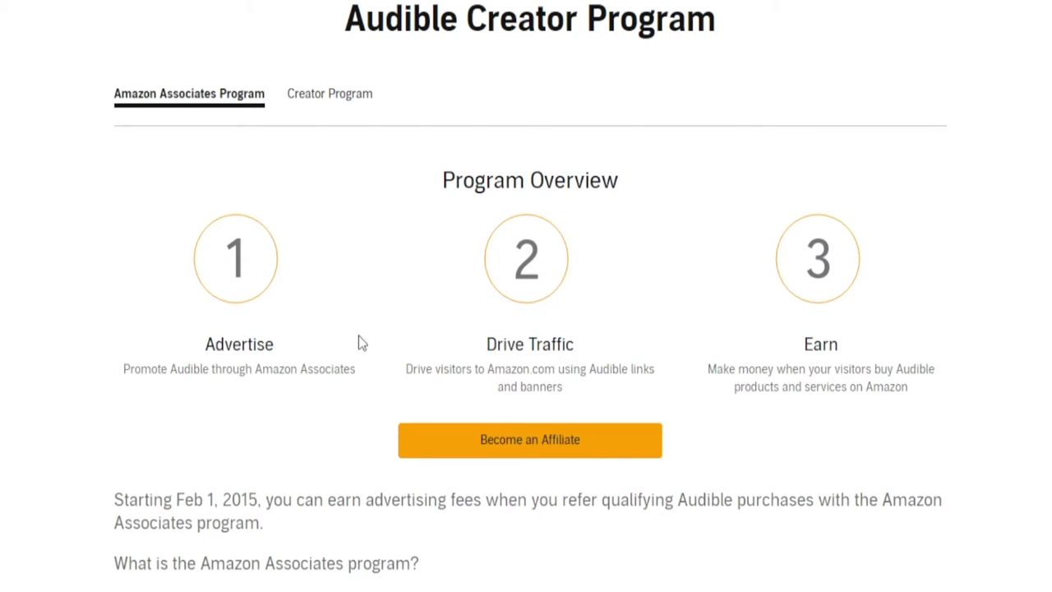
{"action": "left_click_drag", "start_coordinate": [119, 377], "coordinate": [297, 375]}
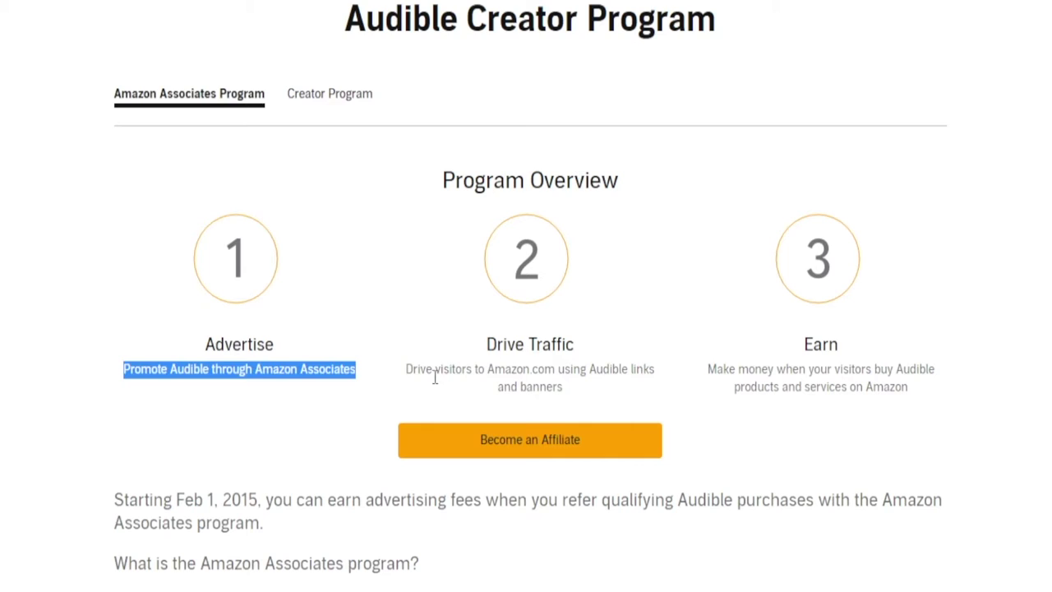
{"action": "left_click_drag", "start_coordinate": [405, 371], "coordinate": [550, 391]}
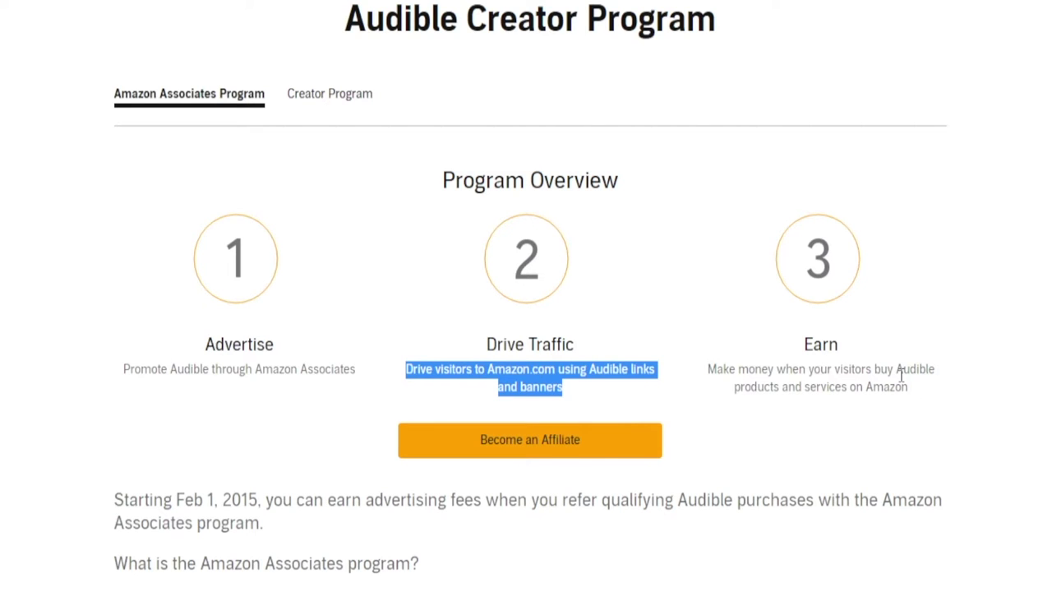
{"action": "scroll", "coordinate": [708, 390], "scroll_direction": "down", "scroll_amount": 3}
{"action": "scroll", "coordinate": [849, 225], "scroll_direction": "down", "scroll_amount": 2}
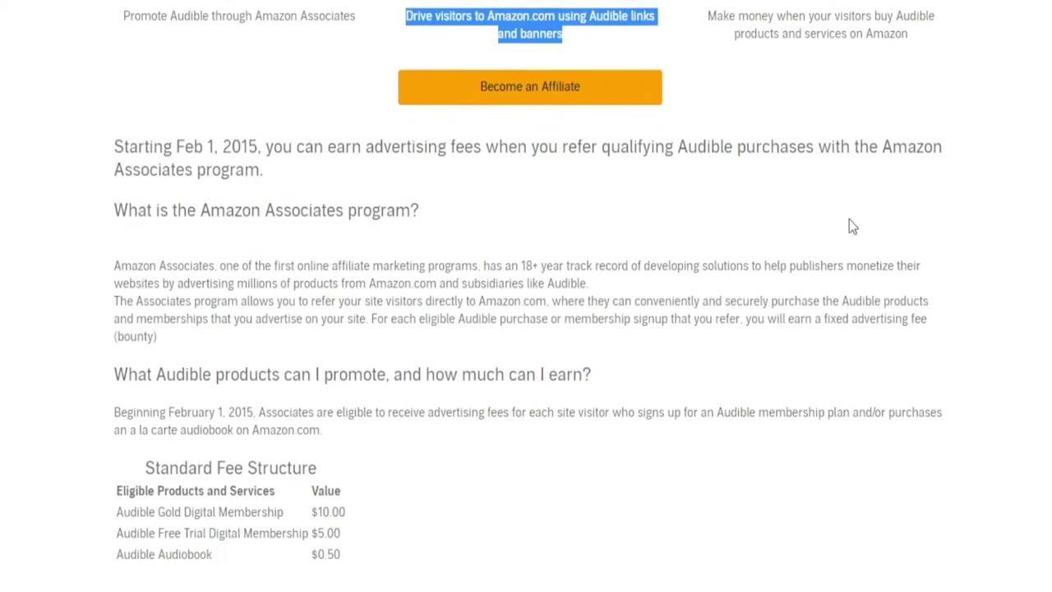
{"action": "scroll", "coordinate": [888, 249], "scroll_direction": "up", "scroll_amount": 5}
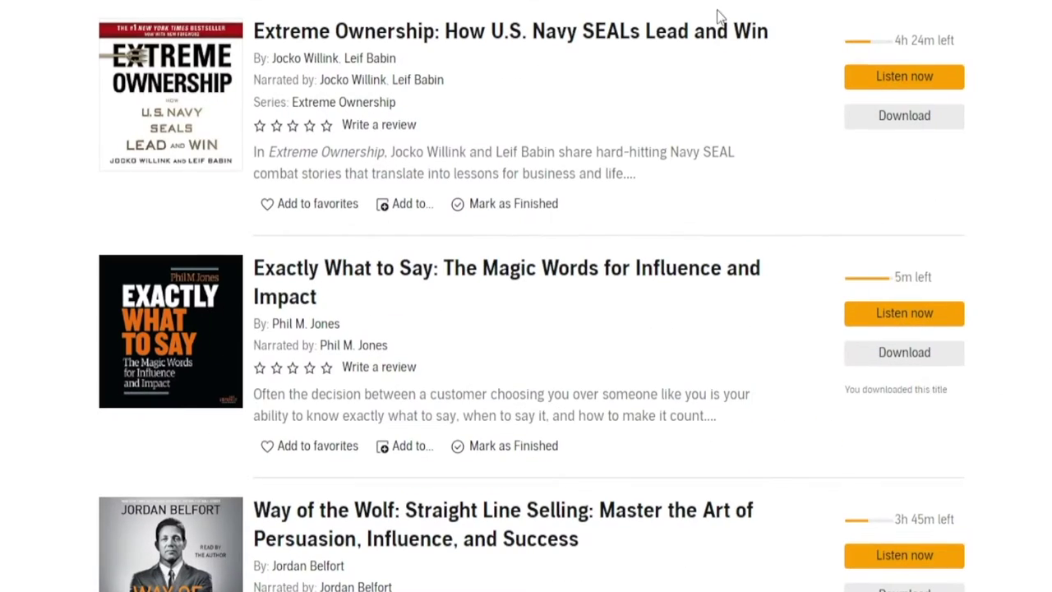
Select the words 'Extreme Ownership' in the first book title of the library.
{"action": "scroll", "coordinate": [401, 517], "scroll_direction": "down", "scroll_amount": 1}
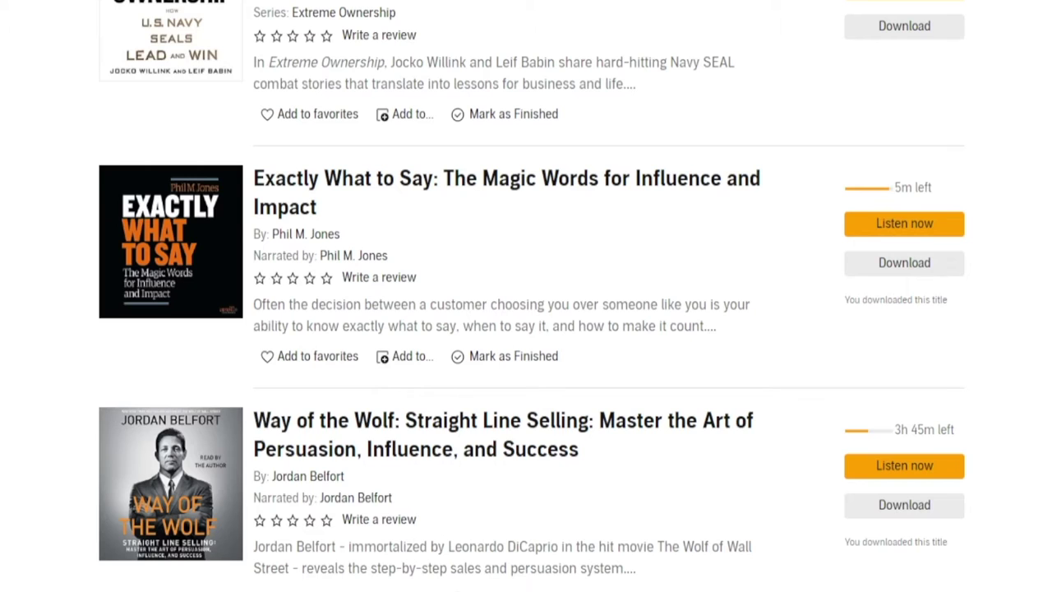
{"action": "scroll", "coordinate": [517, 263], "scroll_direction": "up", "scroll_amount": 3}
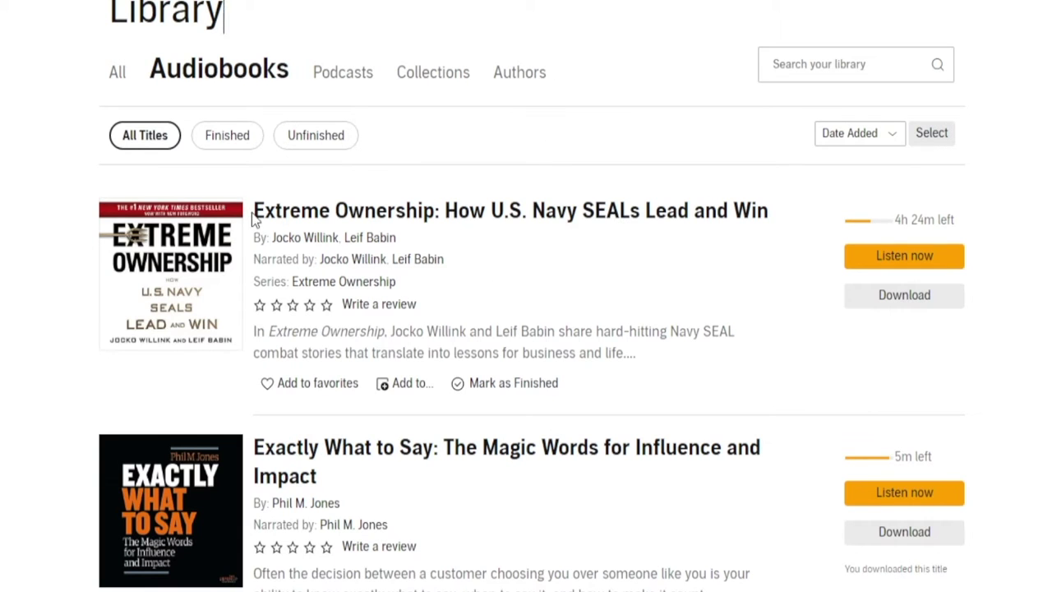
{"action": "left_click_drag", "start_coordinate": [248, 210], "coordinate": [435, 211]}
{"action": "key", "text": "ctrl+c"}
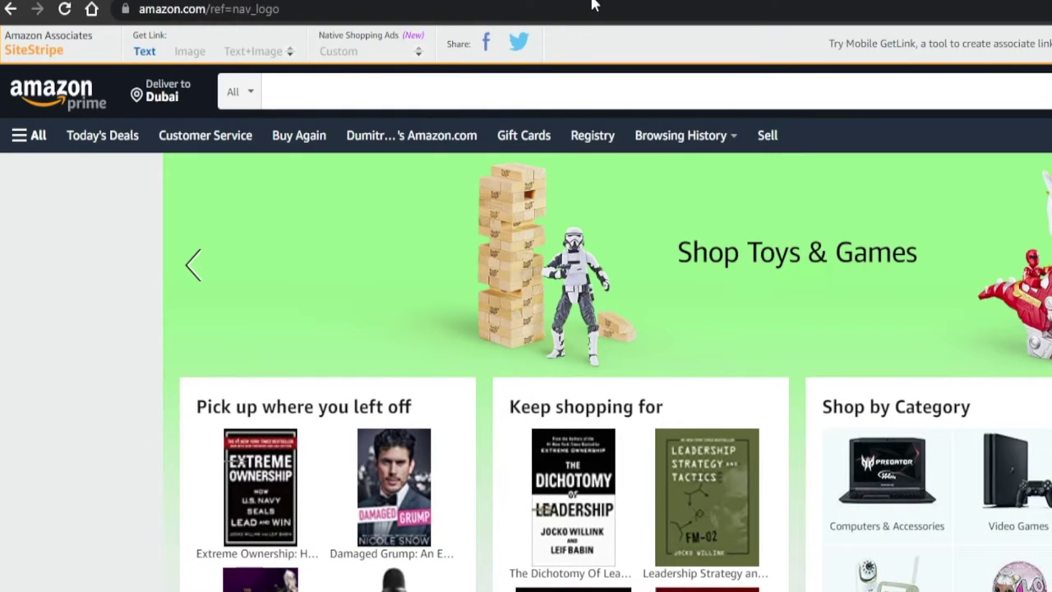
Search Amazon for 'Extreme Ownership' and open its $14.49 hardcover product page.
{"action": "left_click", "coordinate": [414, 83]}
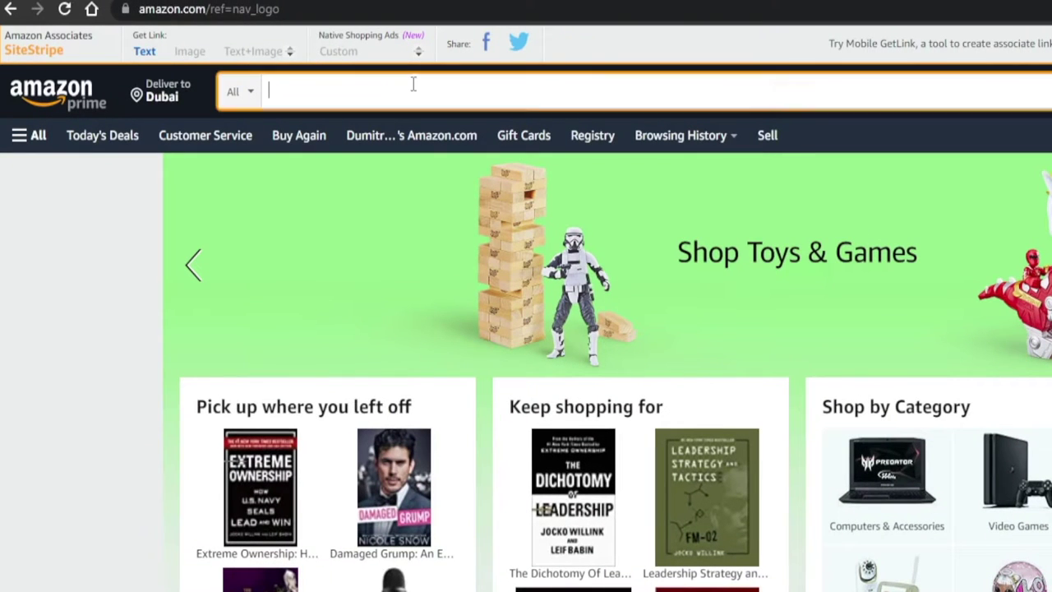
{"action": "key", "text": "ctrl+v"}
{"action": "key", "text": "Return"}
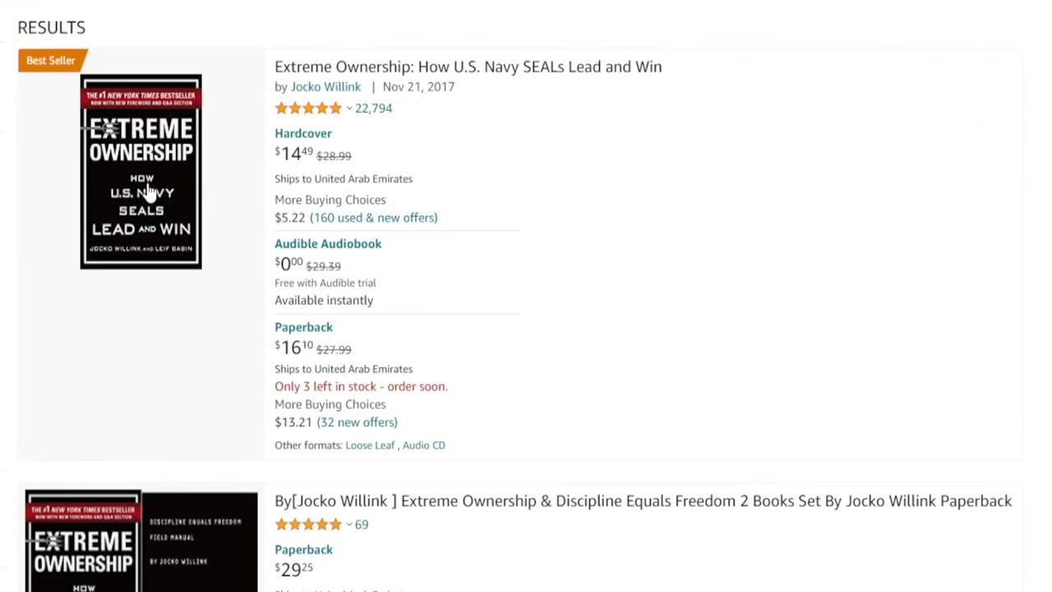
{"action": "left_click", "coordinate": [367, 155]}
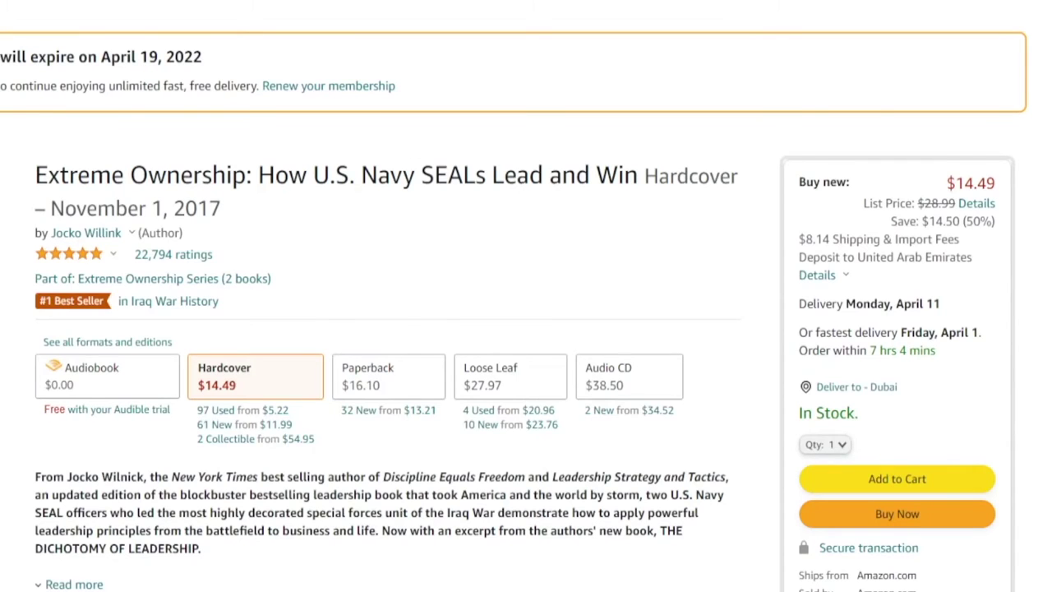
{"action": "scroll", "coordinate": [740, 184], "scroll_direction": "down", "scroll_amount": 3}
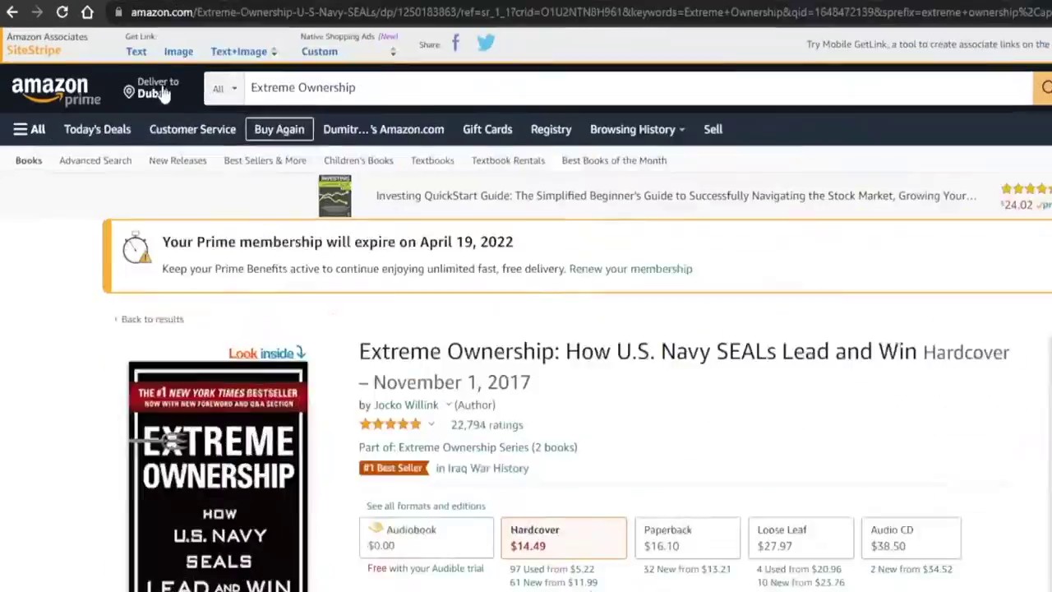
{"action": "left_click", "coordinate": [136, 52]}
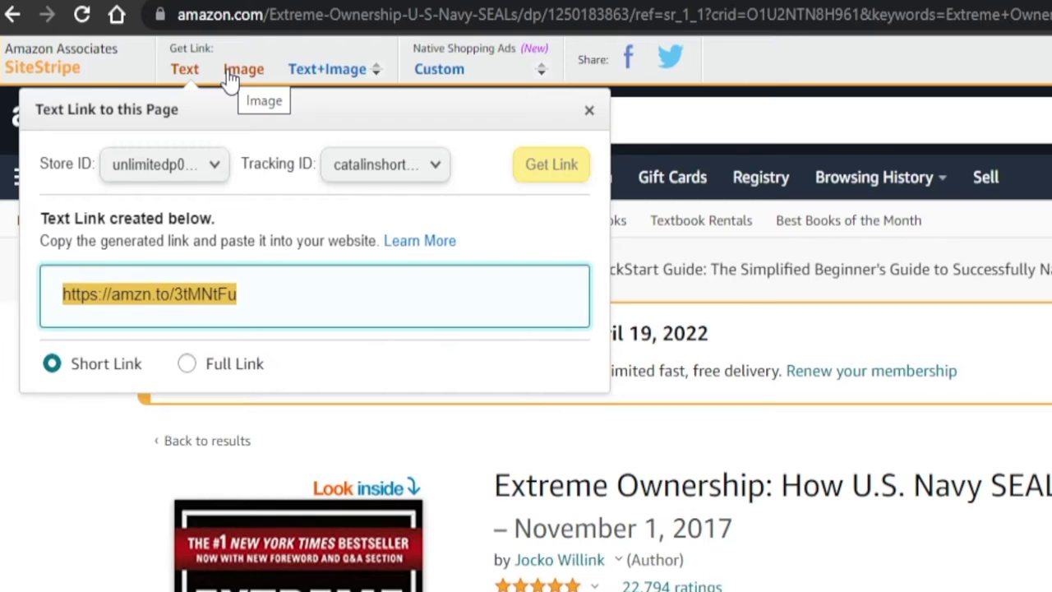
{"action": "left_click", "coordinate": [209, 375]}
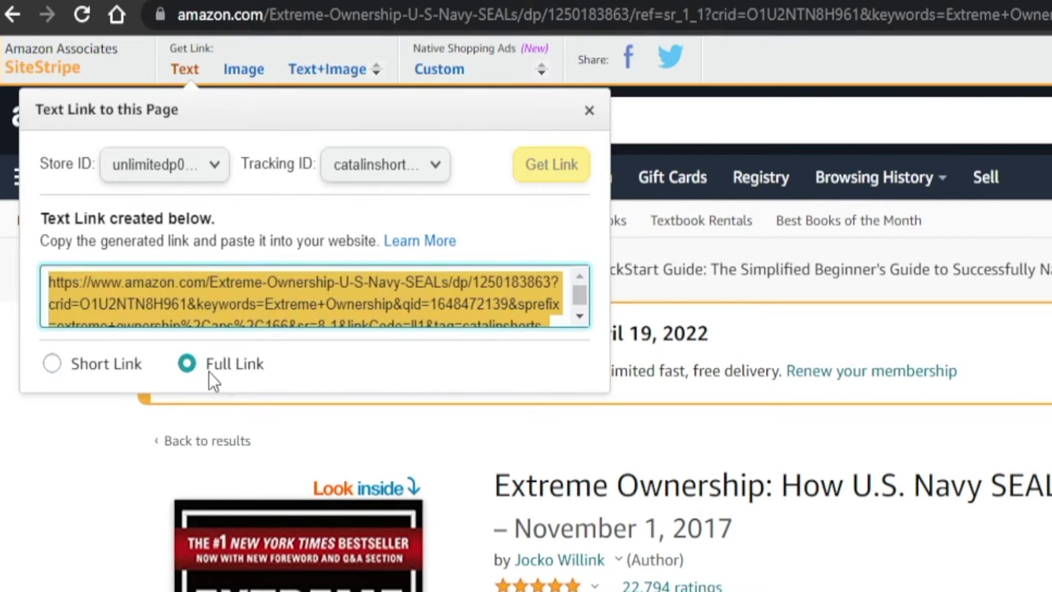
{"action": "left_click", "coordinate": [134, 365]}
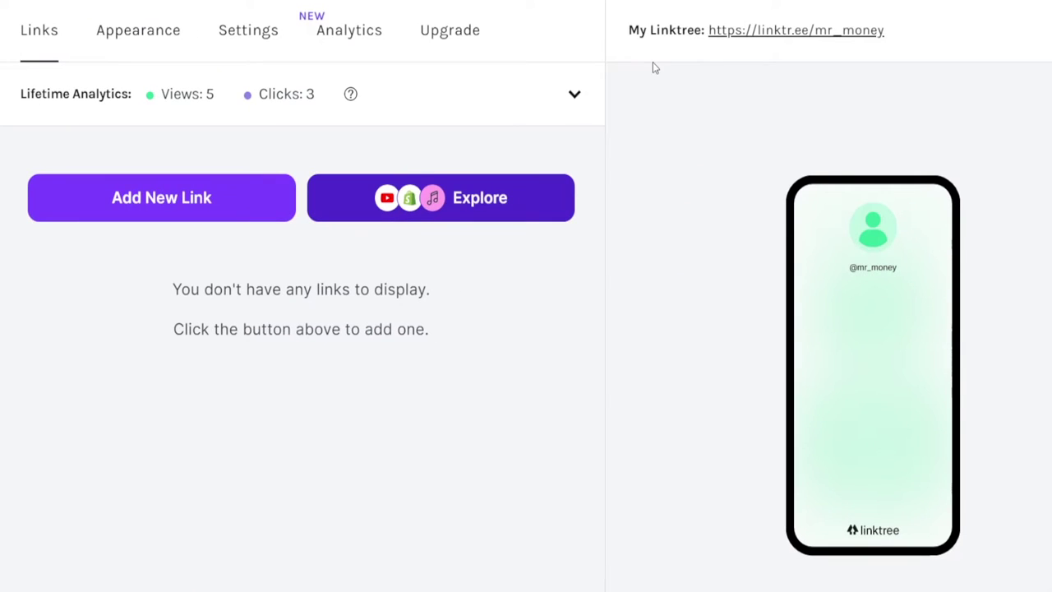
{"action": "left_click", "coordinate": [146, 215]}
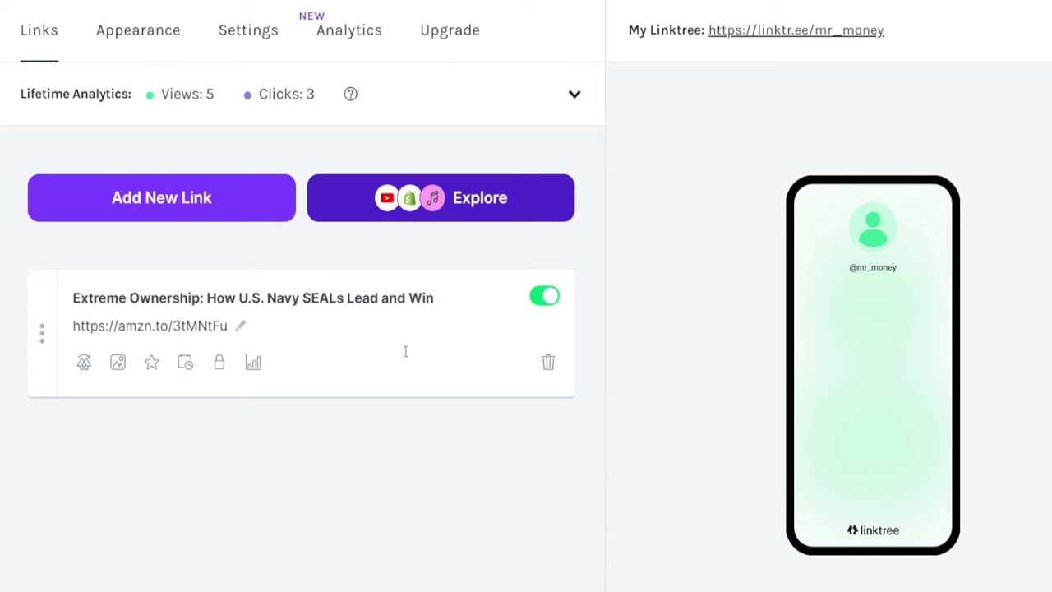
Save the Extreme Ownership Linktree link and snip the book cover from Amazon.
{"action": "left_click", "coordinate": [462, 484]}
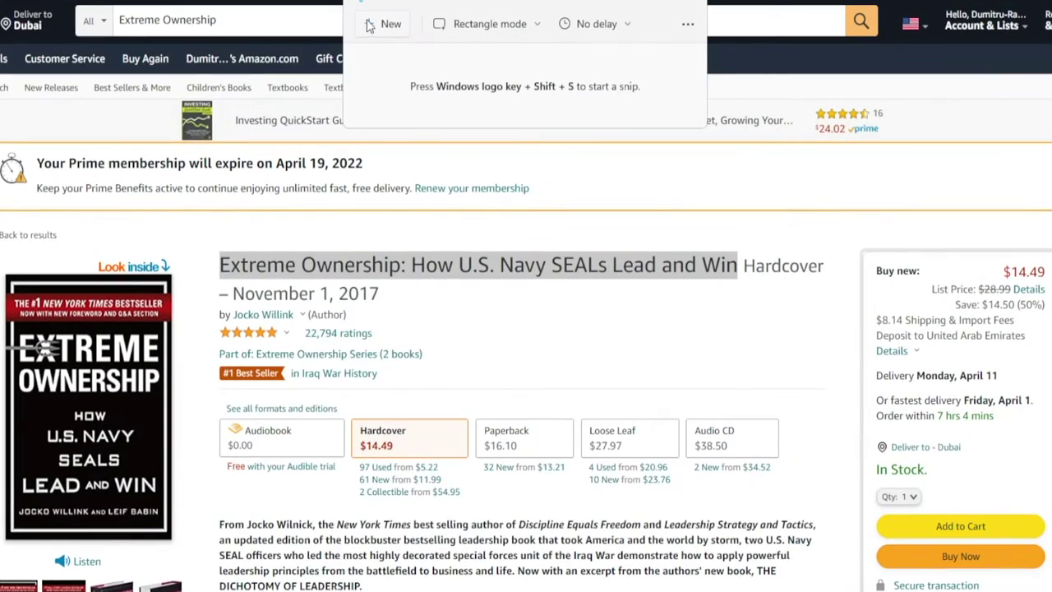
{"action": "left_click", "coordinate": [369, 27]}
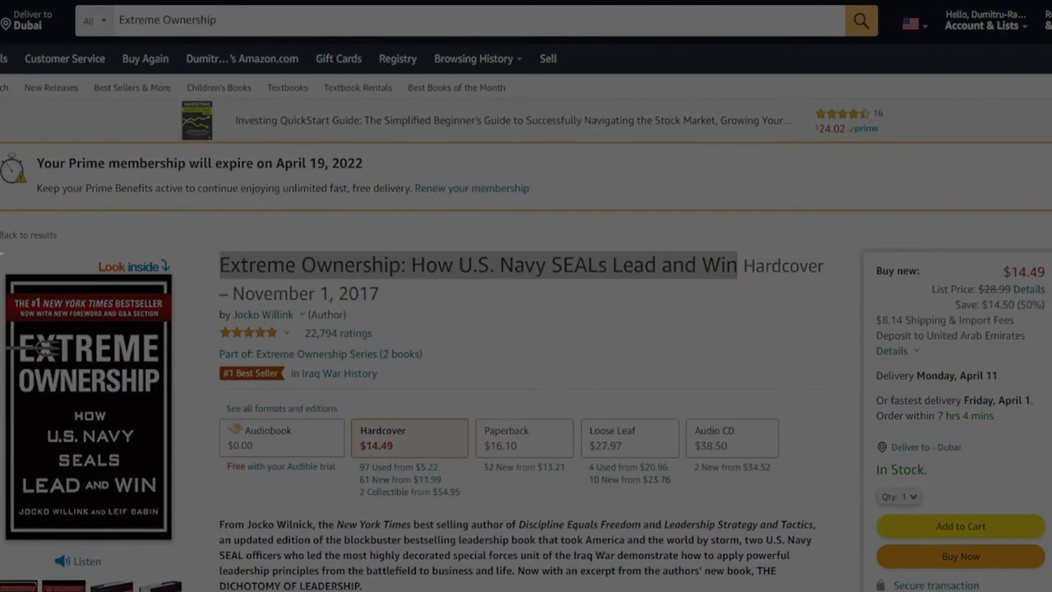
{"action": "left_click_drag", "start_coordinate": [0, 252], "coordinate": [185, 551]}
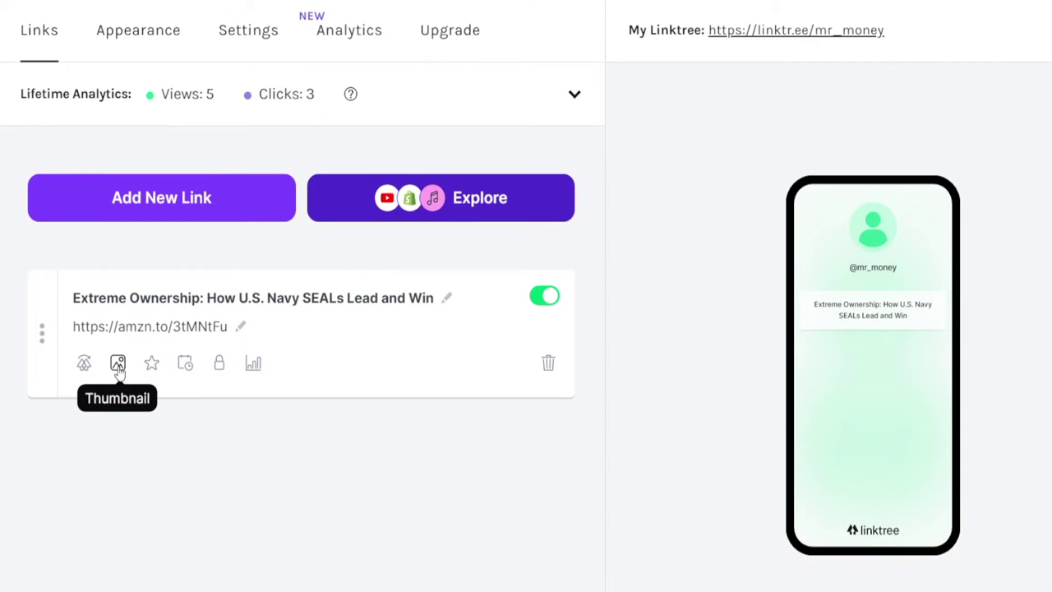
Paste the snipped book cover as the Extreme Ownership link's thumbnail.
{"action": "left_click", "coordinate": [118, 364]}
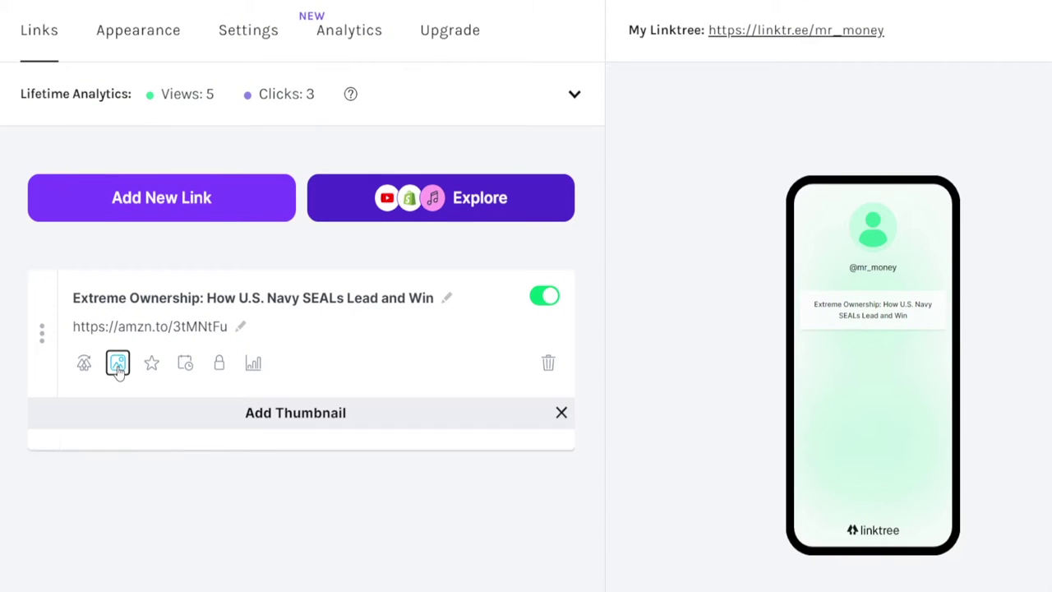
{"action": "left_click", "coordinate": [351, 499]}
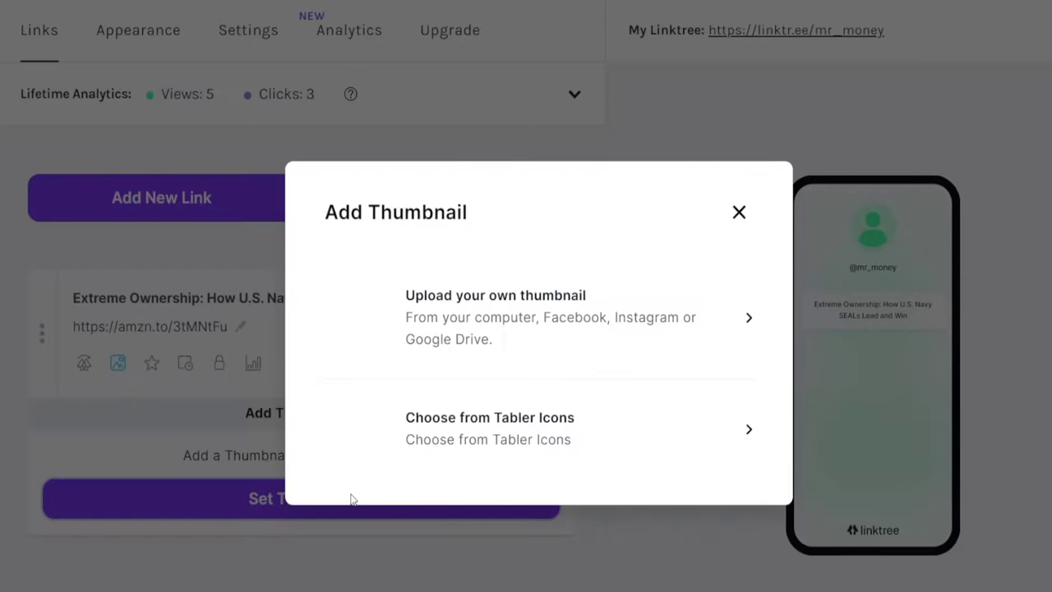
{"action": "key", "text": "ctrl+v"}
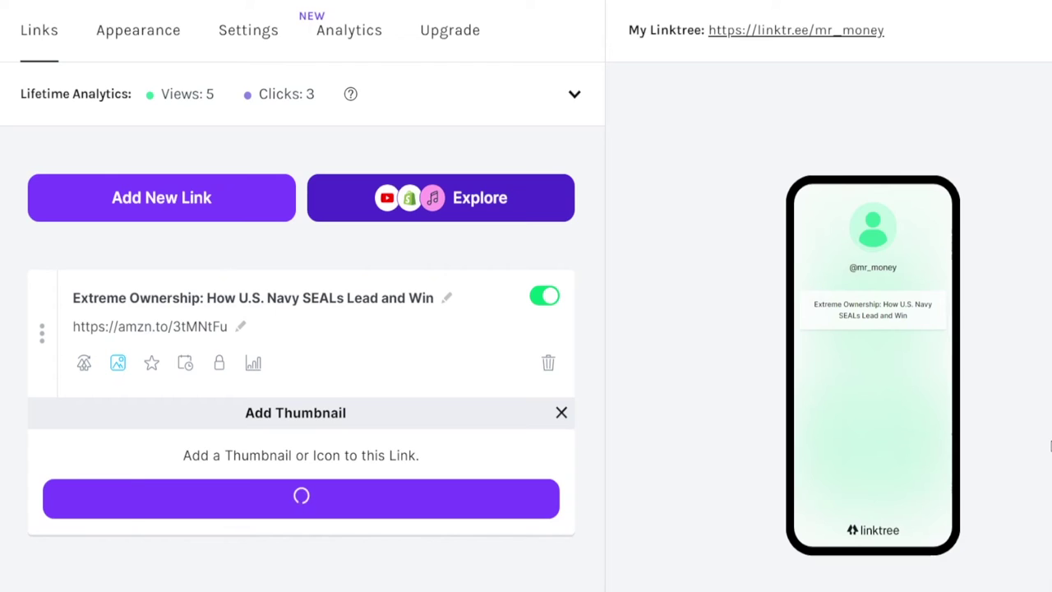